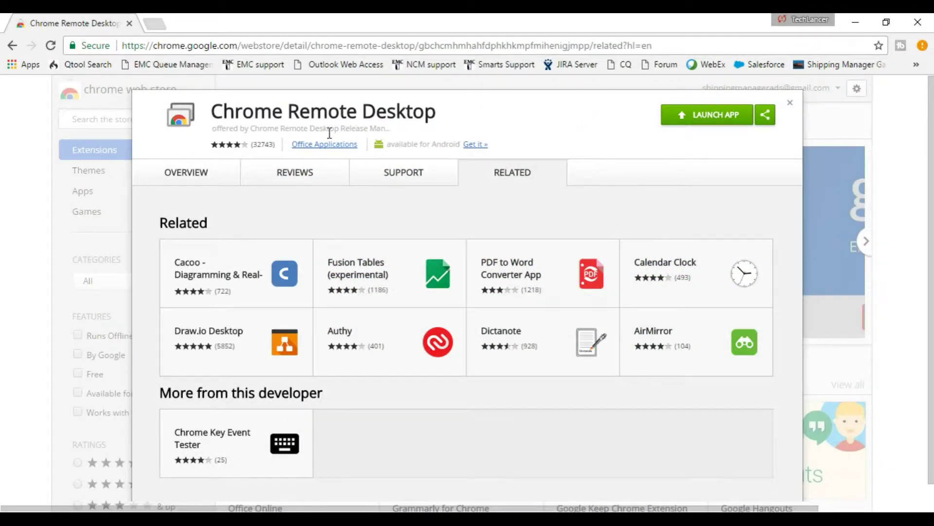
Select the Chrome Remote Desktop title and view its other store listings
{"action": "left_click_drag", "start_coordinate": [212, 108], "coordinate": [436, 115]}
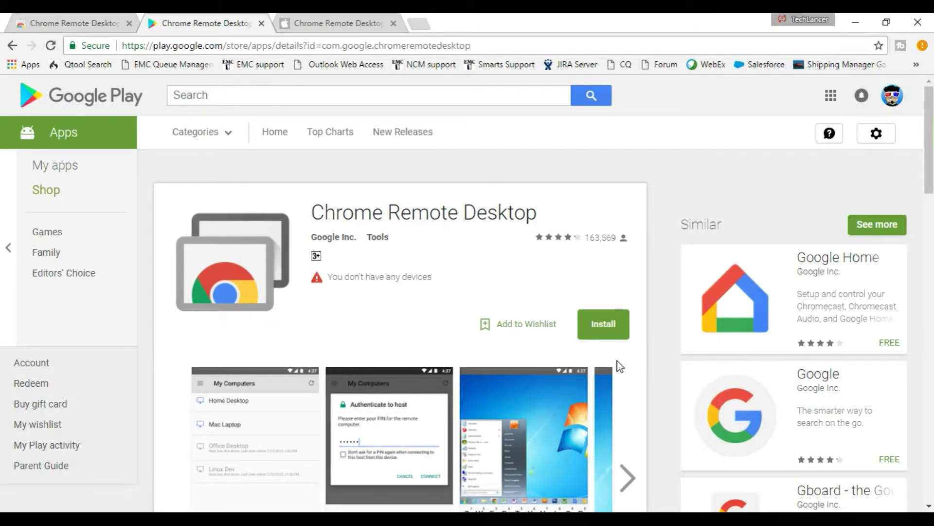
{"action": "left_click", "coordinate": [333, 23]}
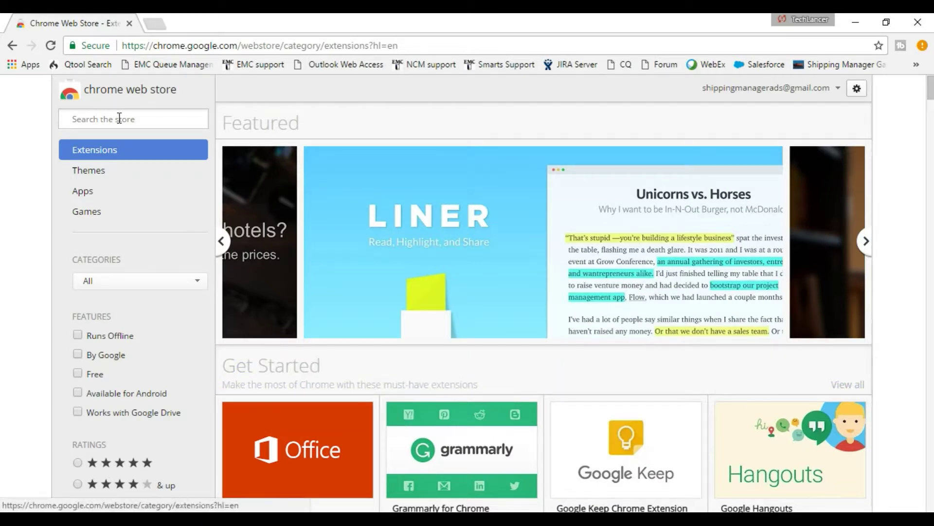
Search the store for 'chrome remote desktop' and open the app's detail page
{"action": "left_click", "coordinate": [119, 119]}
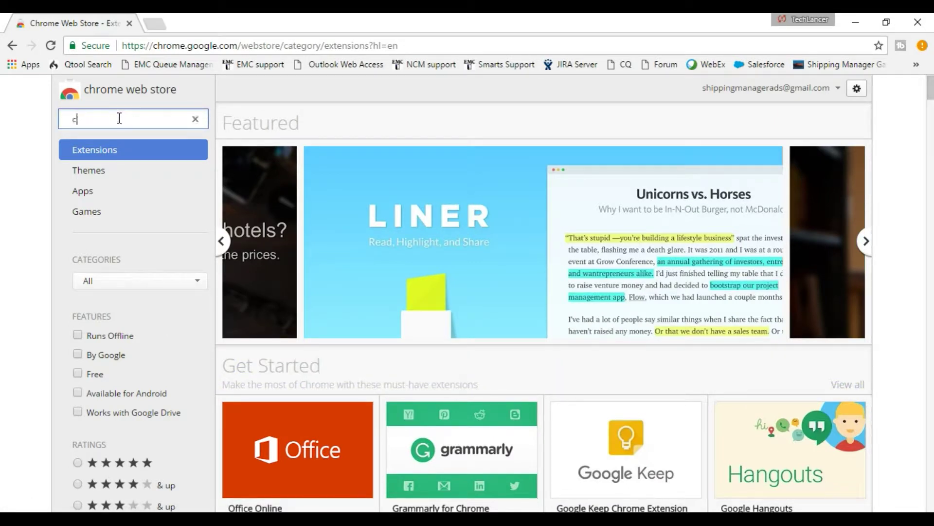
{"action": "type", "text": "chrome"}
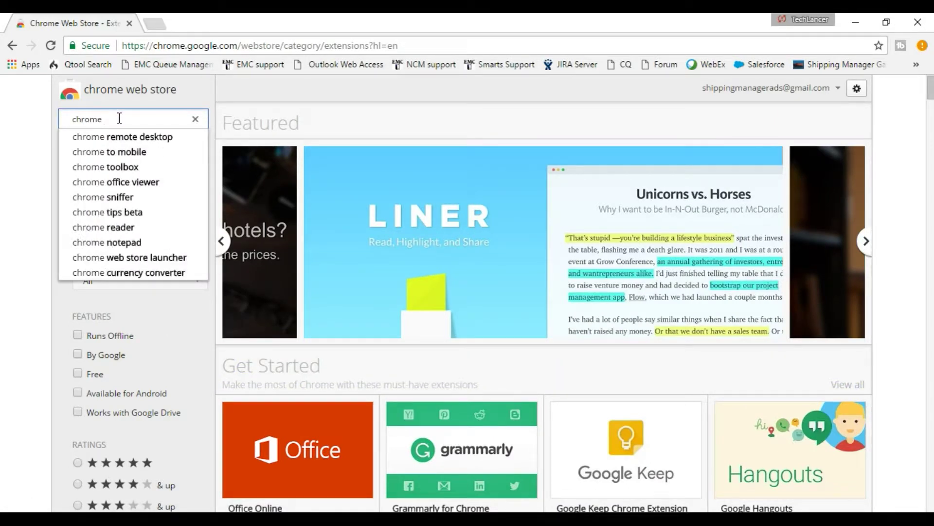
{"action": "left_click", "coordinate": [121, 137]}
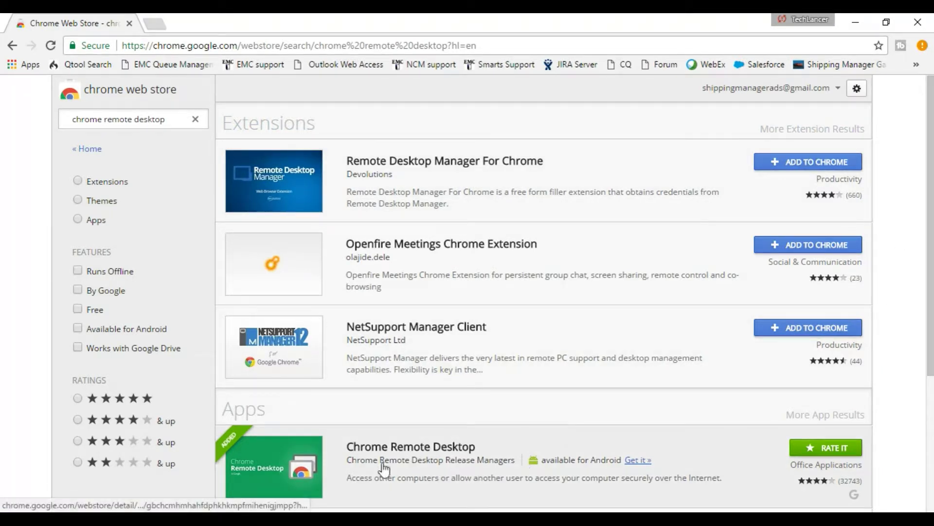
{"action": "left_click", "coordinate": [380, 449]}
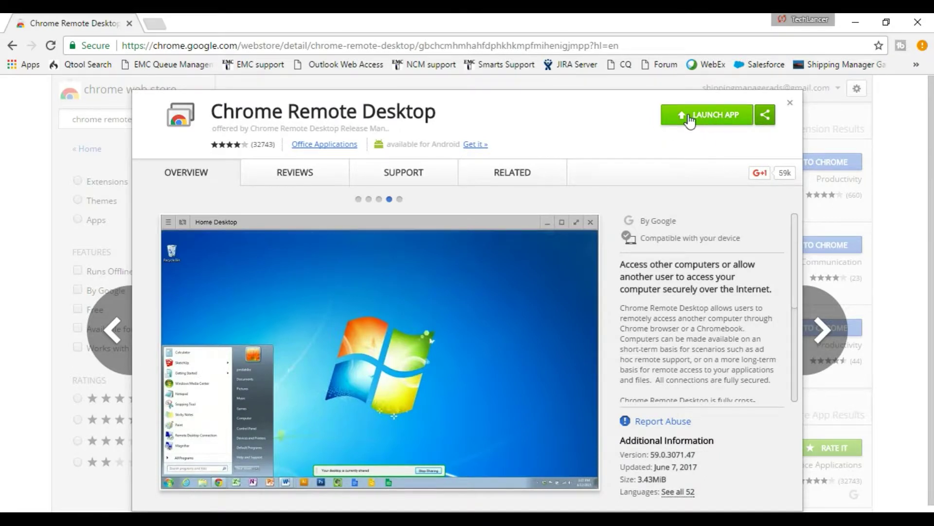
Launch Chrome Remote Desktop from its store detail page
{"action": "left_click", "coordinate": [716, 118]}
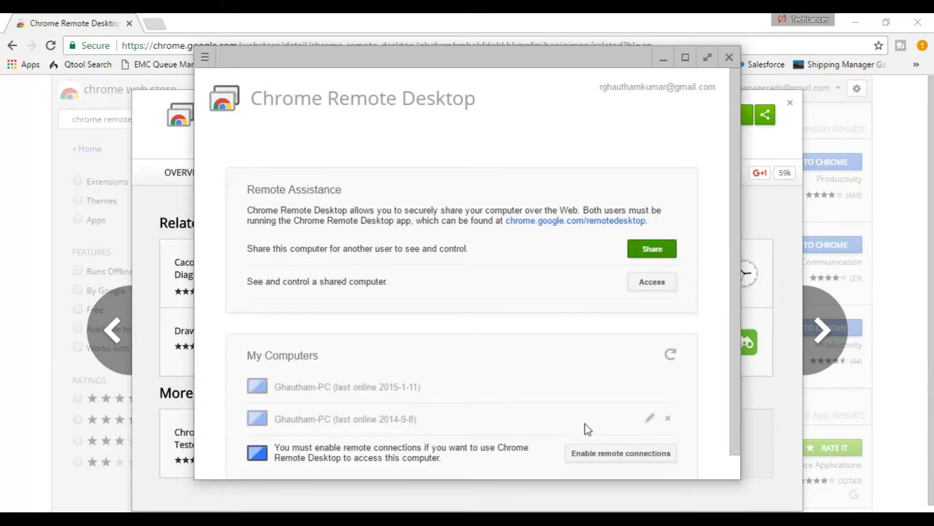
Enable remote connections, entering and confirming a six-digit PIN
{"action": "mouse_move", "coordinate": [467, 387]}
{"action": "left_click", "coordinate": [598, 453]}
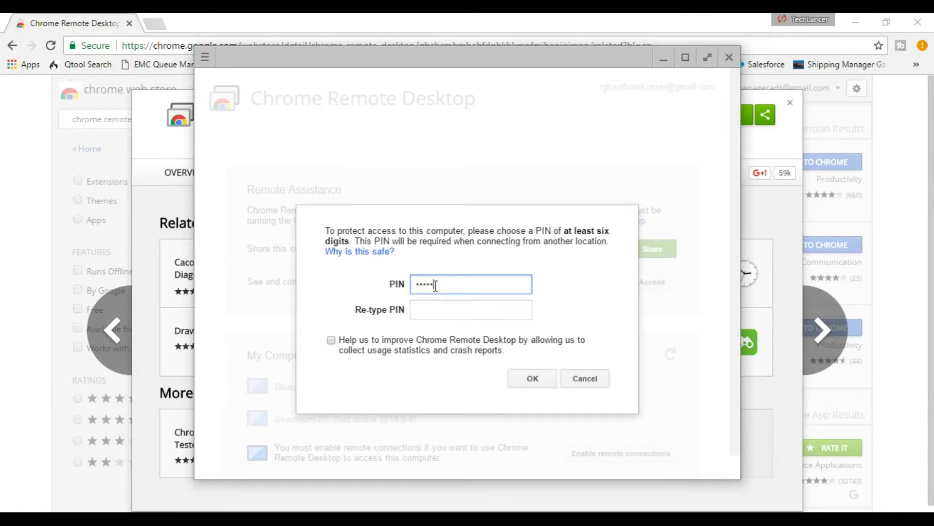
{"action": "left_click", "coordinate": [431, 308]}
{"action": "type", "text": "1"}
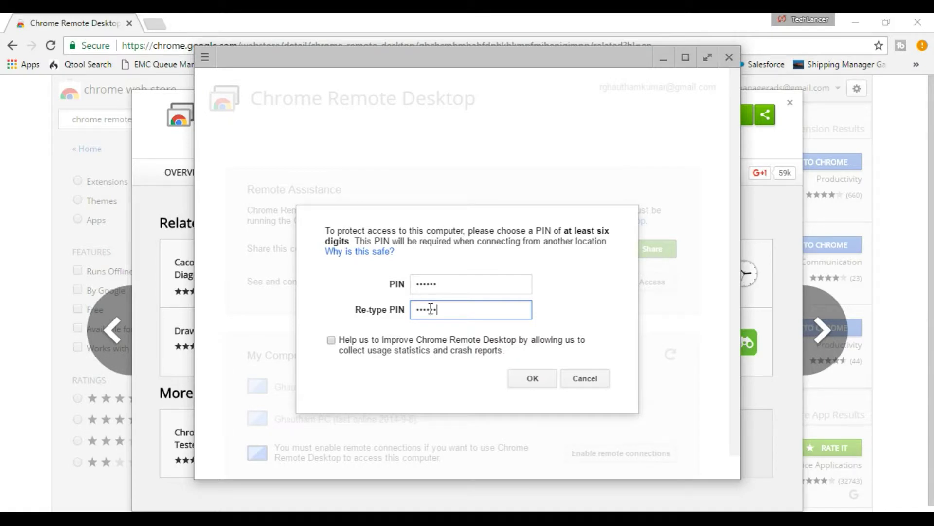
{"action": "type", "text": "11"}
{"action": "left_click", "coordinate": [533, 378]}
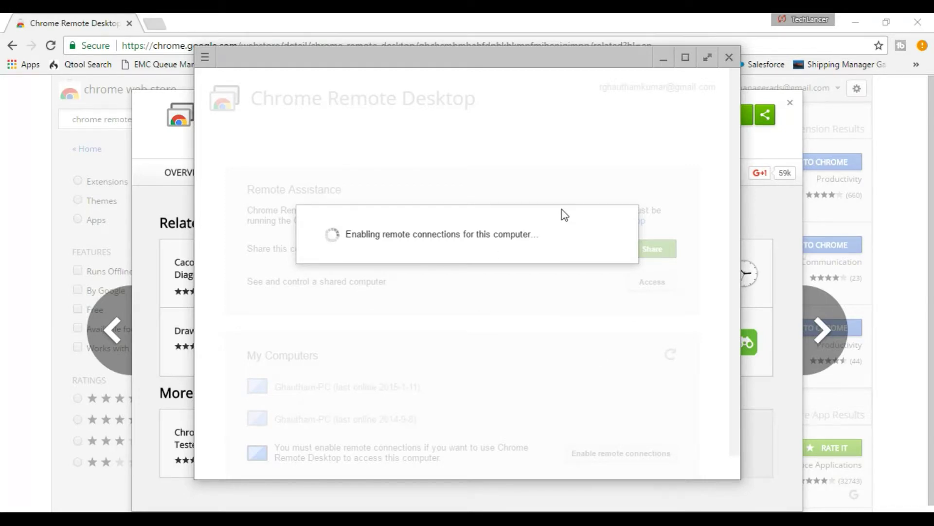
Dismiss the remote connections confirmation dialog
{"action": "left_click", "coordinate": [585, 298]}
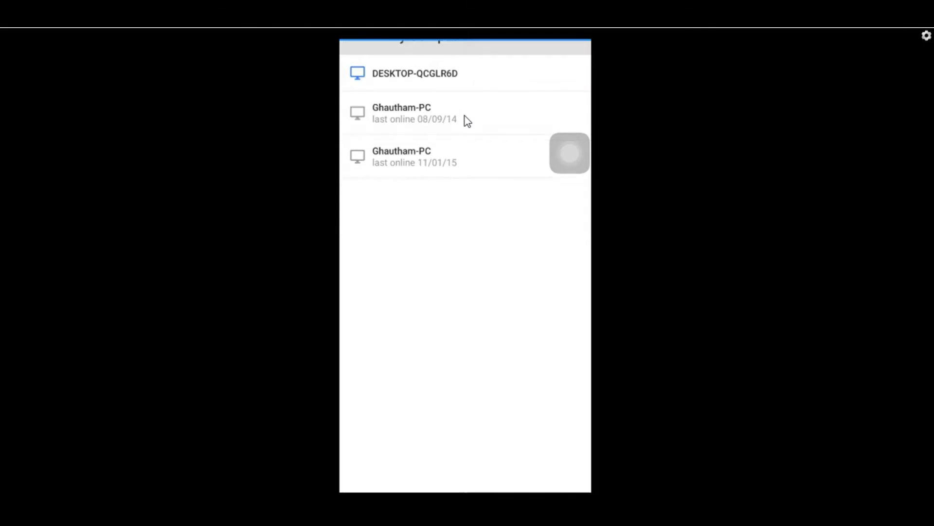
Connect the mirrored phone to DESKTOP-QCGLR6D from My Computers
{"action": "left_click", "coordinate": [465, 121]}
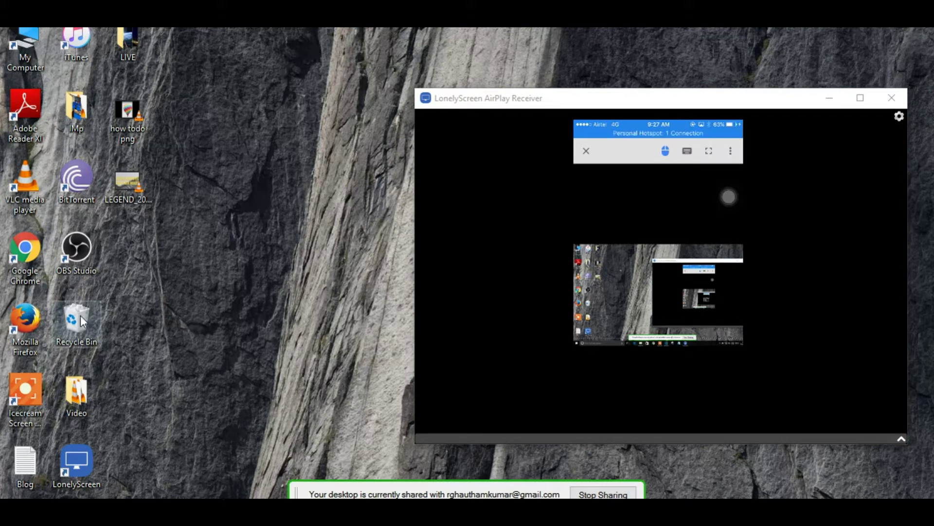
Launch Google Chrome from its desktop icon through the remote session
{"action": "double_click", "coordinate": [25, 257]}
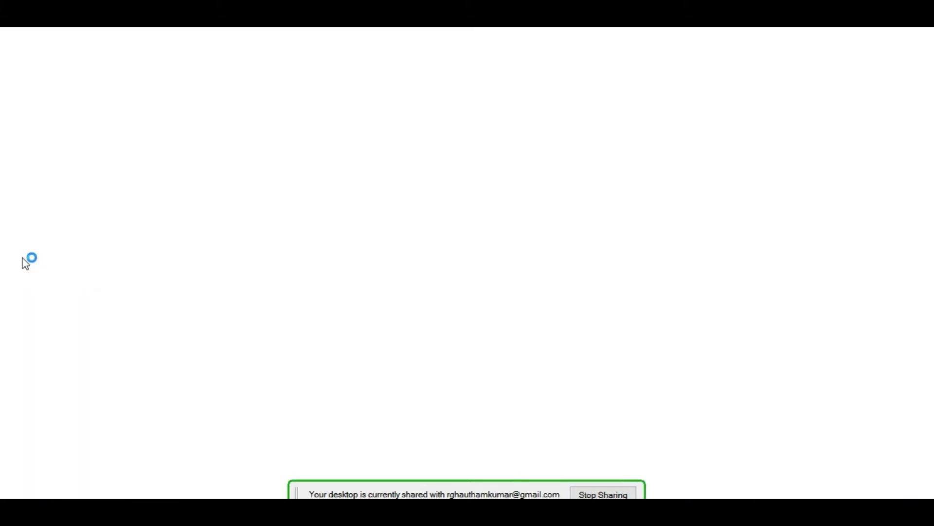